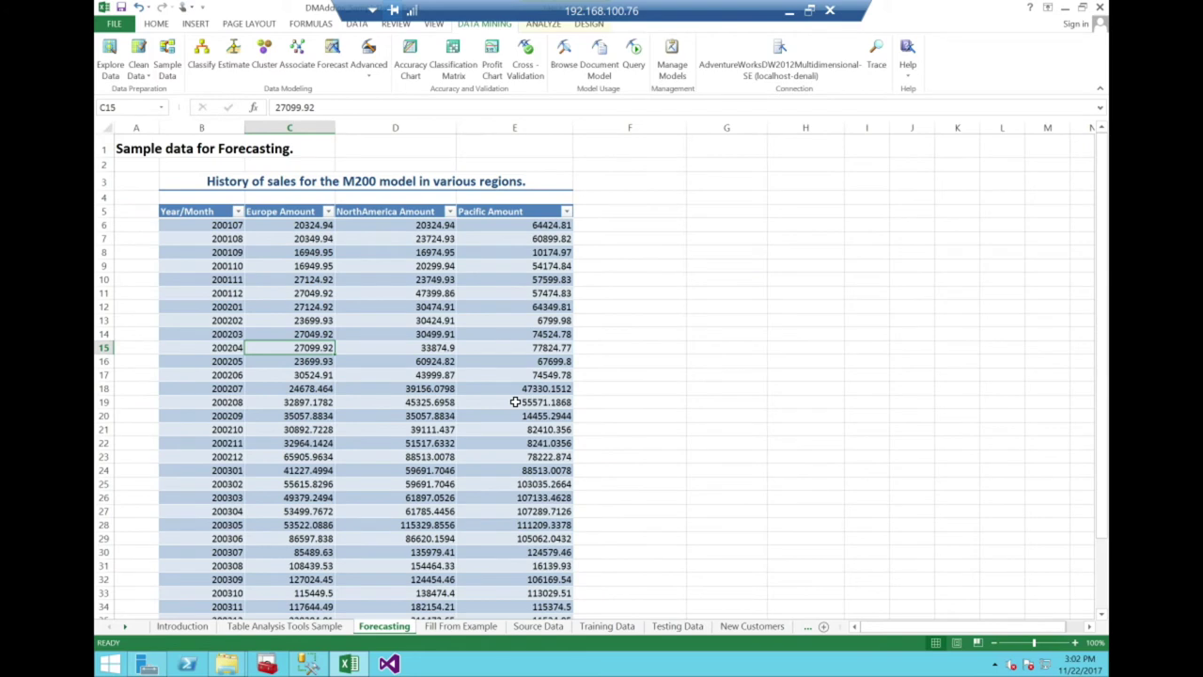
- Zoom the Forecasting sheet to 130% and switch the remote desktop session from full screen to a window
ctrl+scroll(749, 393, up, 2)
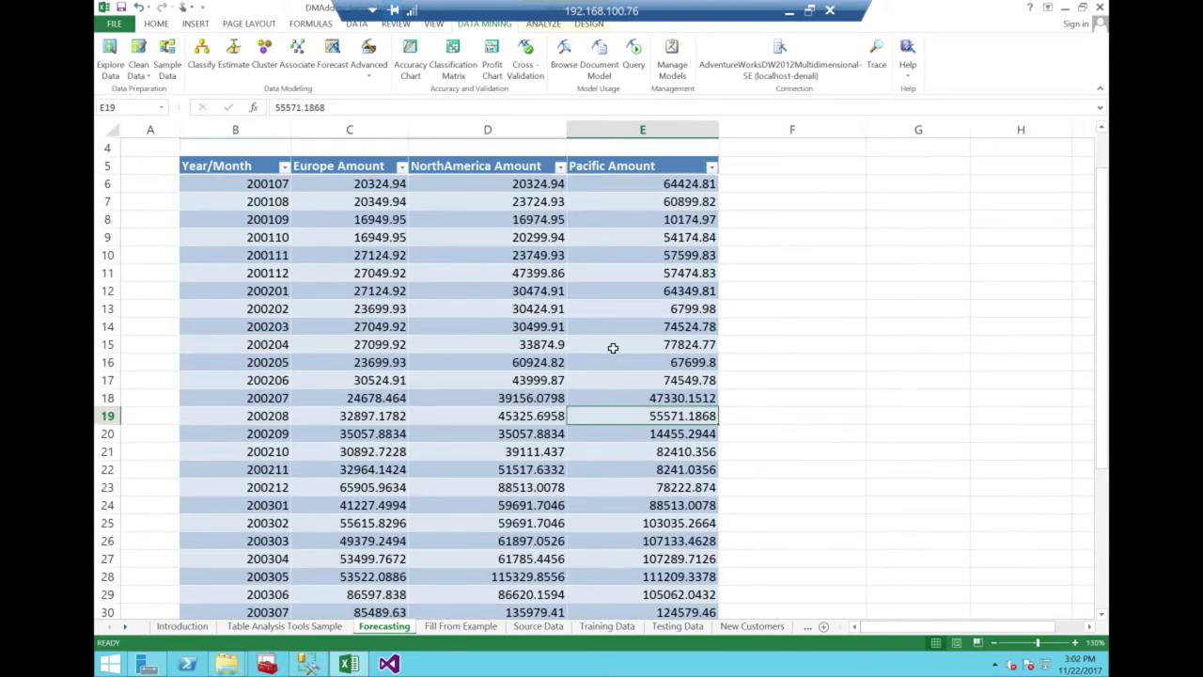
scroll(612, 348, up, 1)
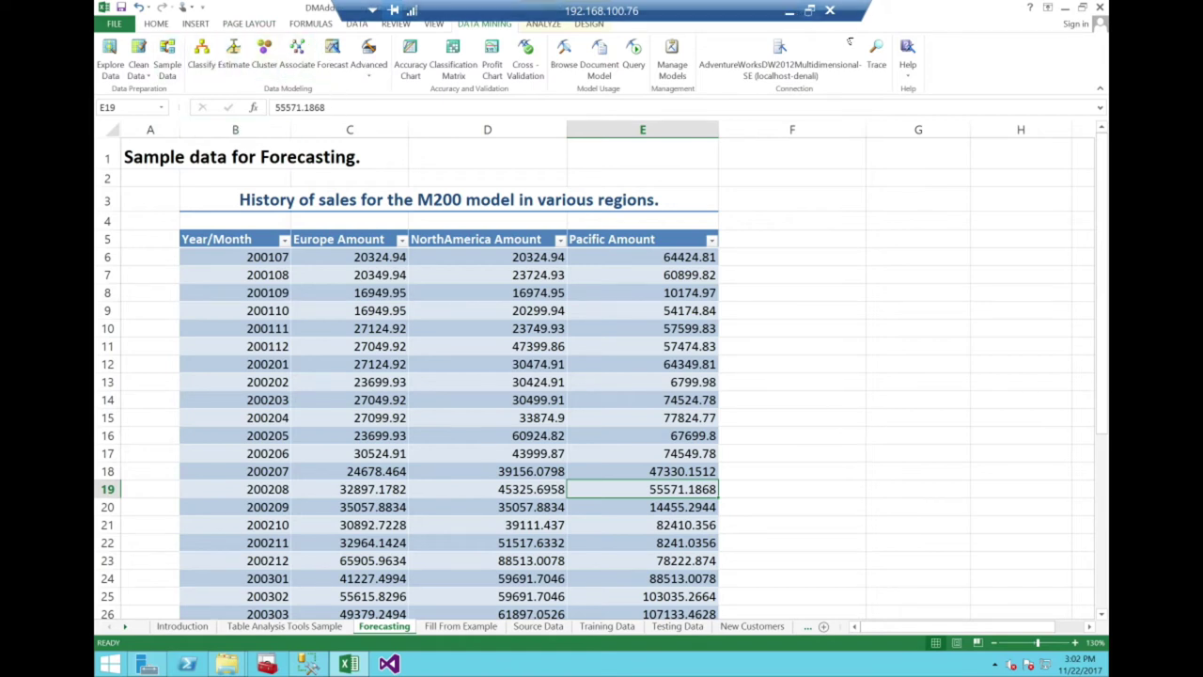
click(809, 10)
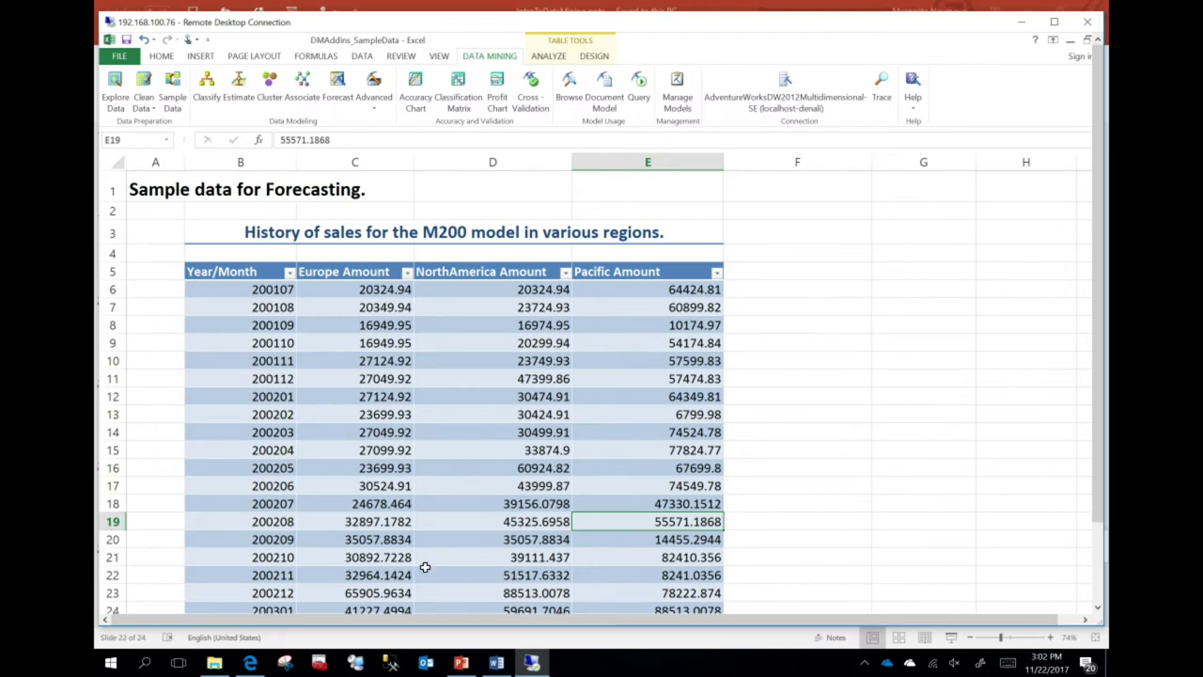
click(617, 673)
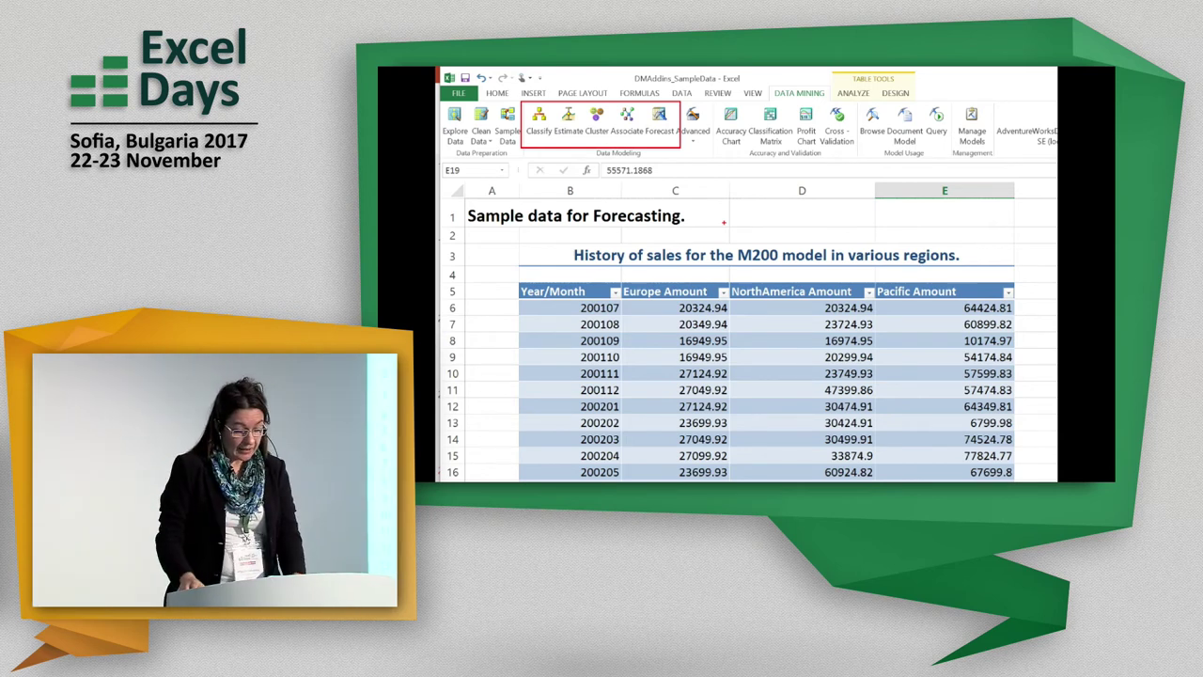
key(Escape)
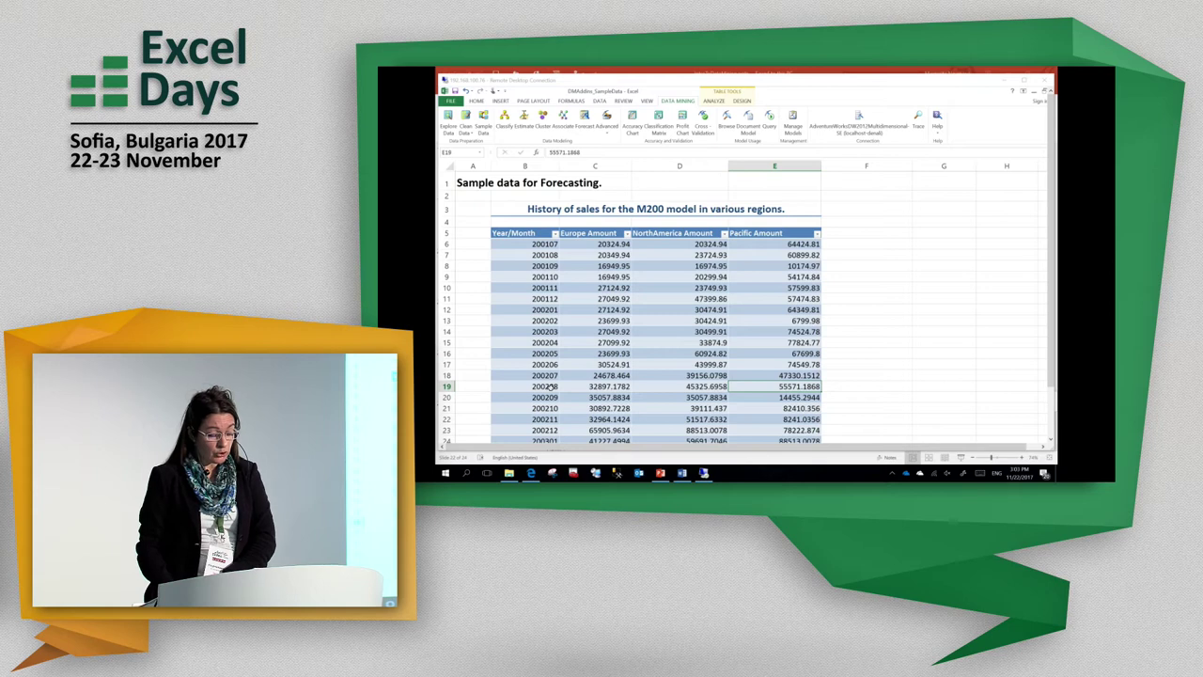
- Look through the monthly M200 sales history down to its last row and back to the table's beginning
click(592, 321)
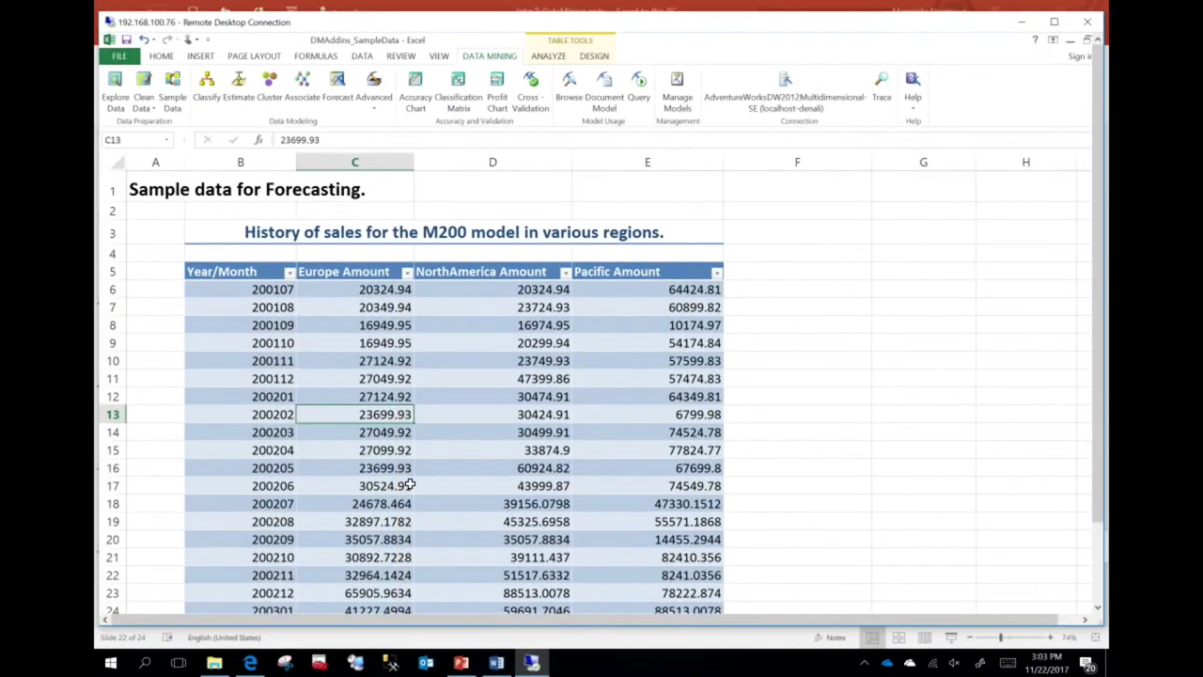
scroll(375, 469, down, 9)
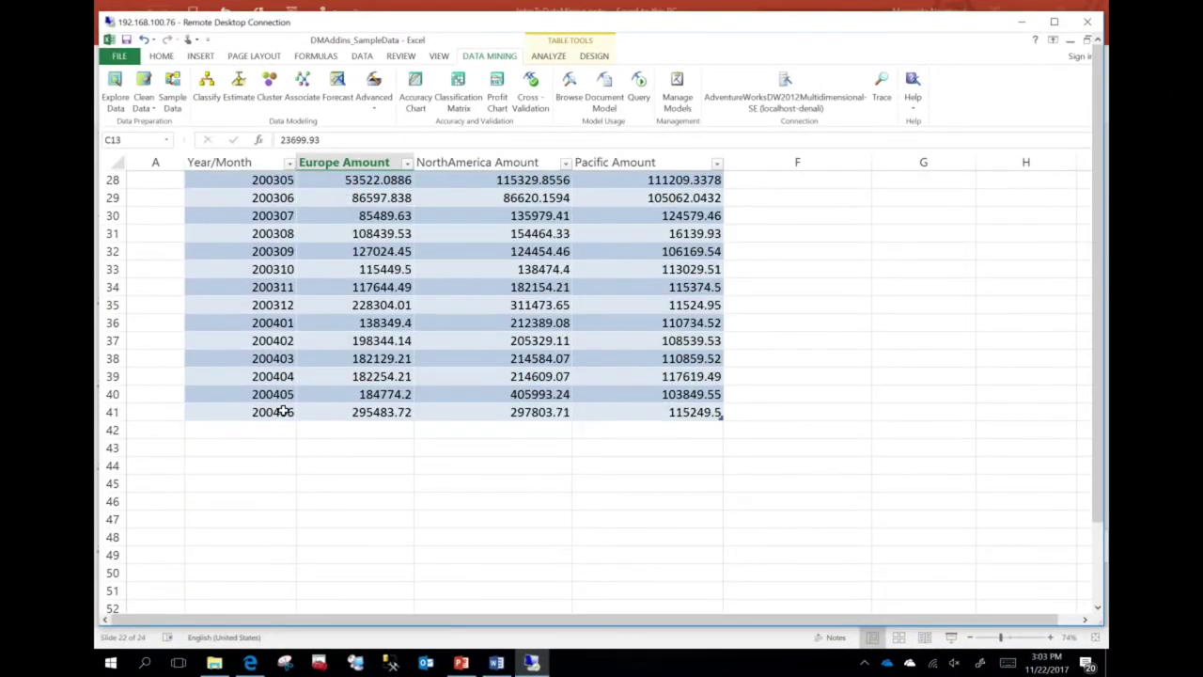
click(282, 411)
scroll(508, 426, up, 3)
scroll(559, 423, up, 4)
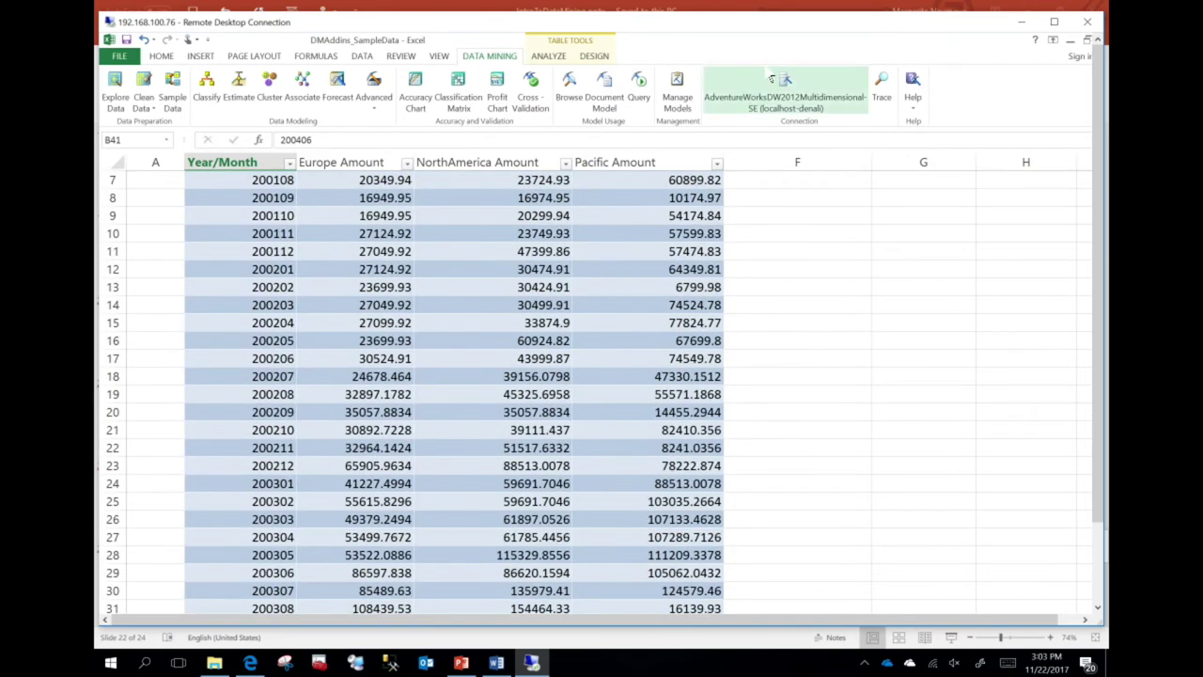
click(391, 255)
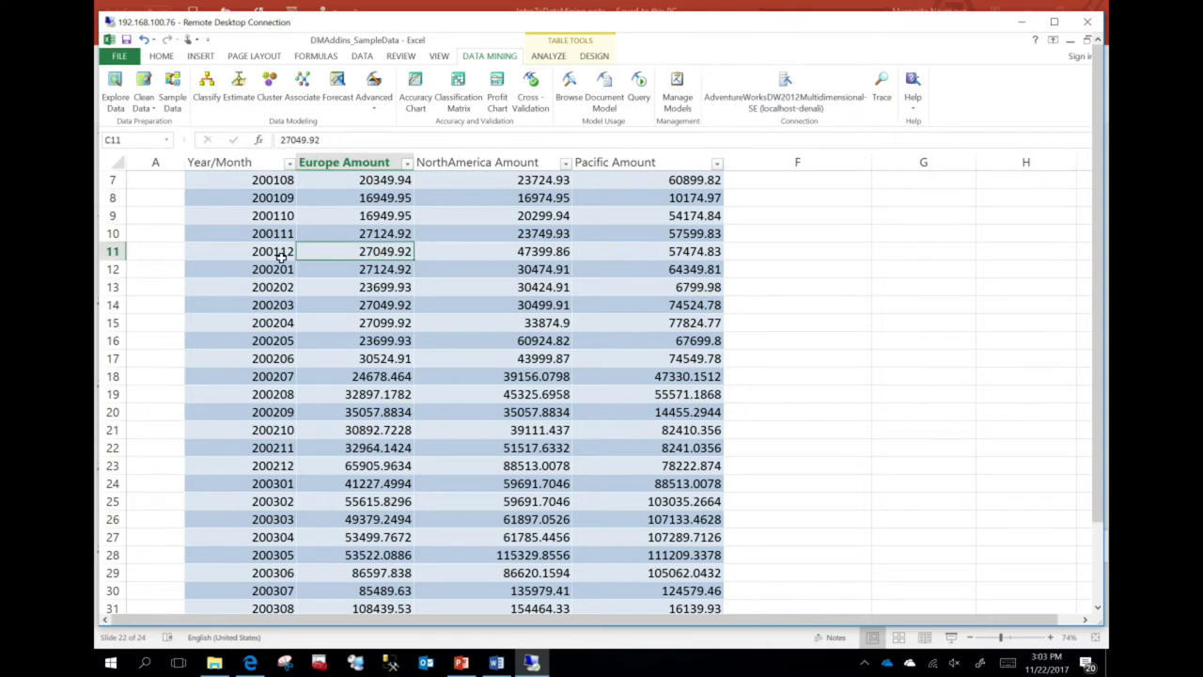
scroll(242, 206, up, 2)
- Select the first Year/Month value, start the Forecast Wizard, enlarge its window and proceed to the source data selection
click(240, 209)
click(253, 291)
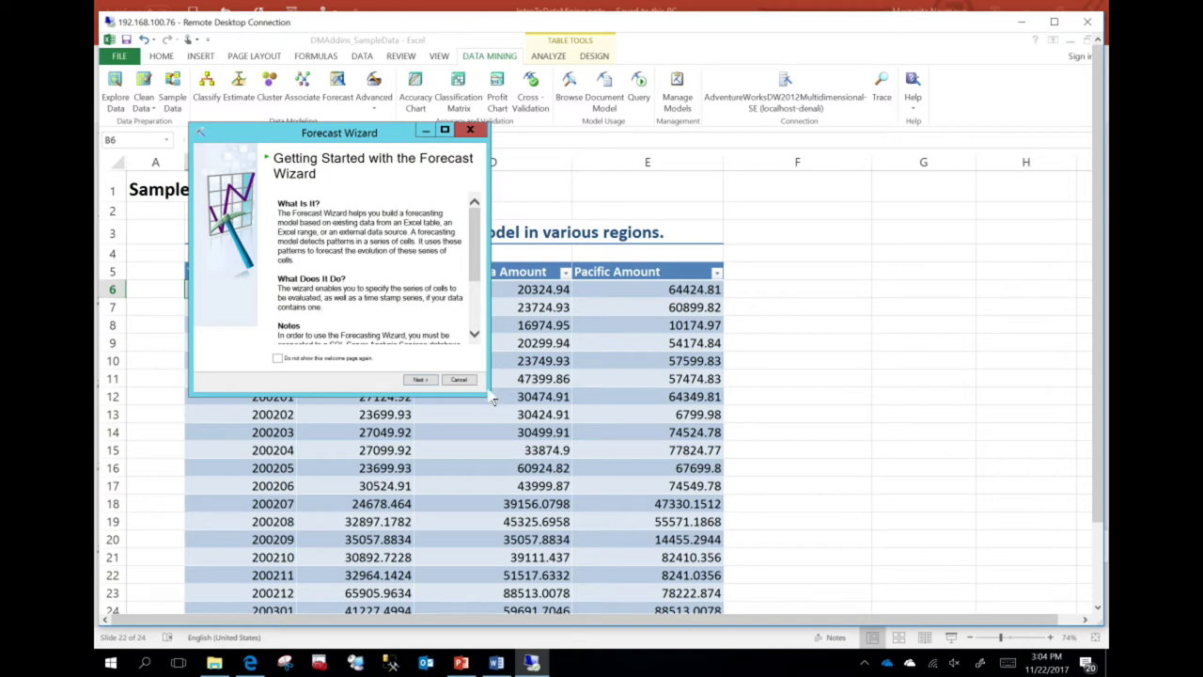
drag(505, 394, 649, 422)
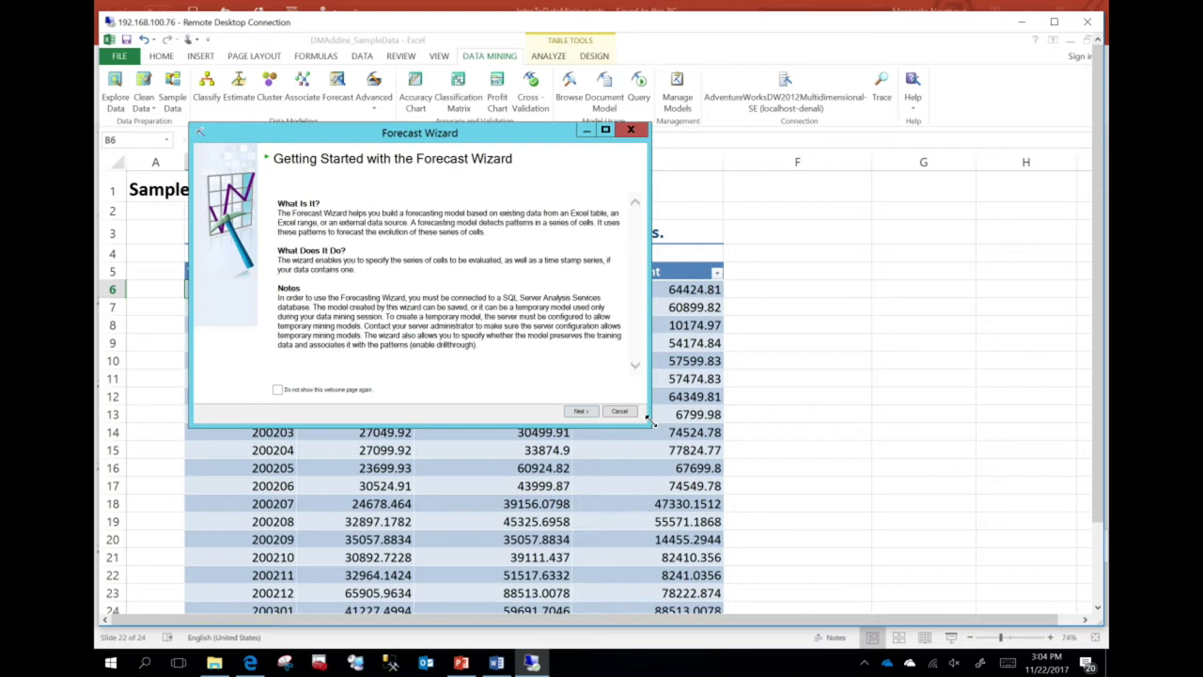
click(580, 412)
- Set the forecast source to the data range B5:E41 on the Forecasting sheet, using the remote session in full screen
click(221, 199)
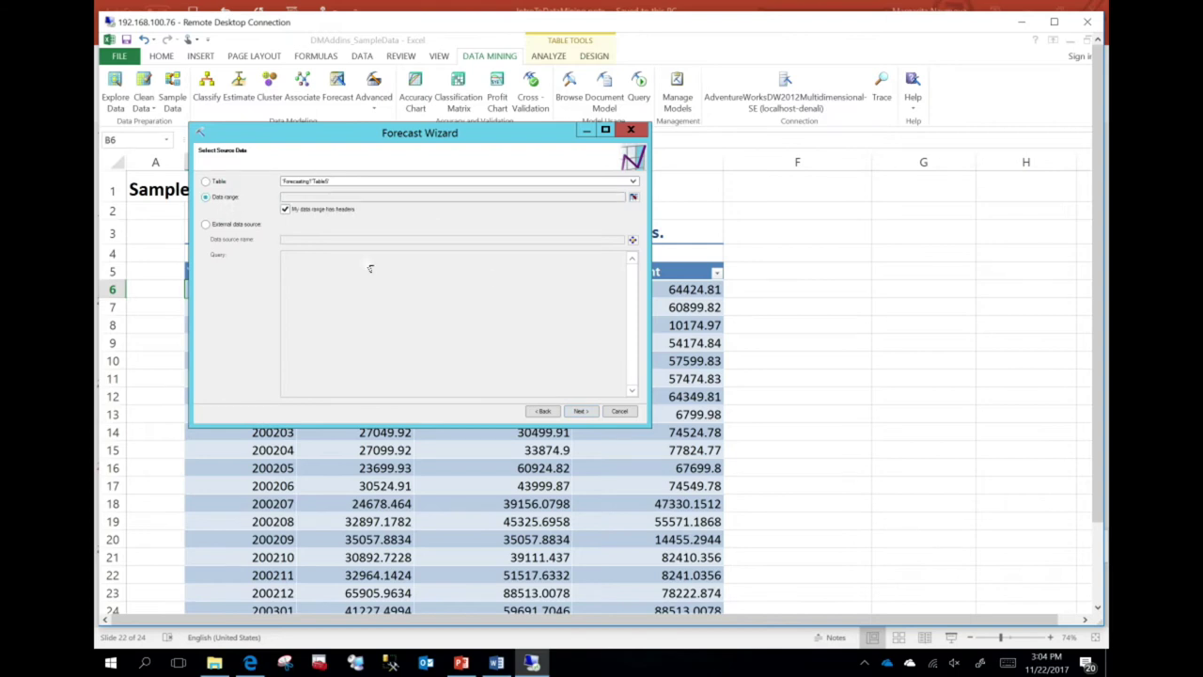
click(633, 197)
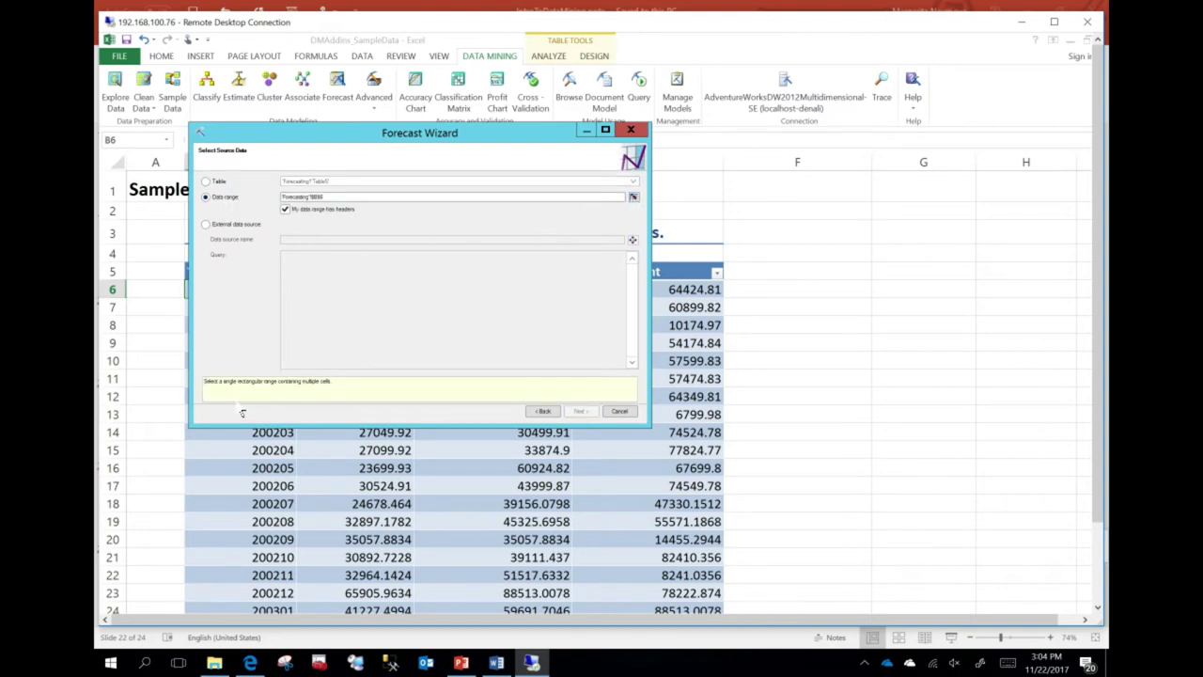
drag(214, 271, 654, 516)
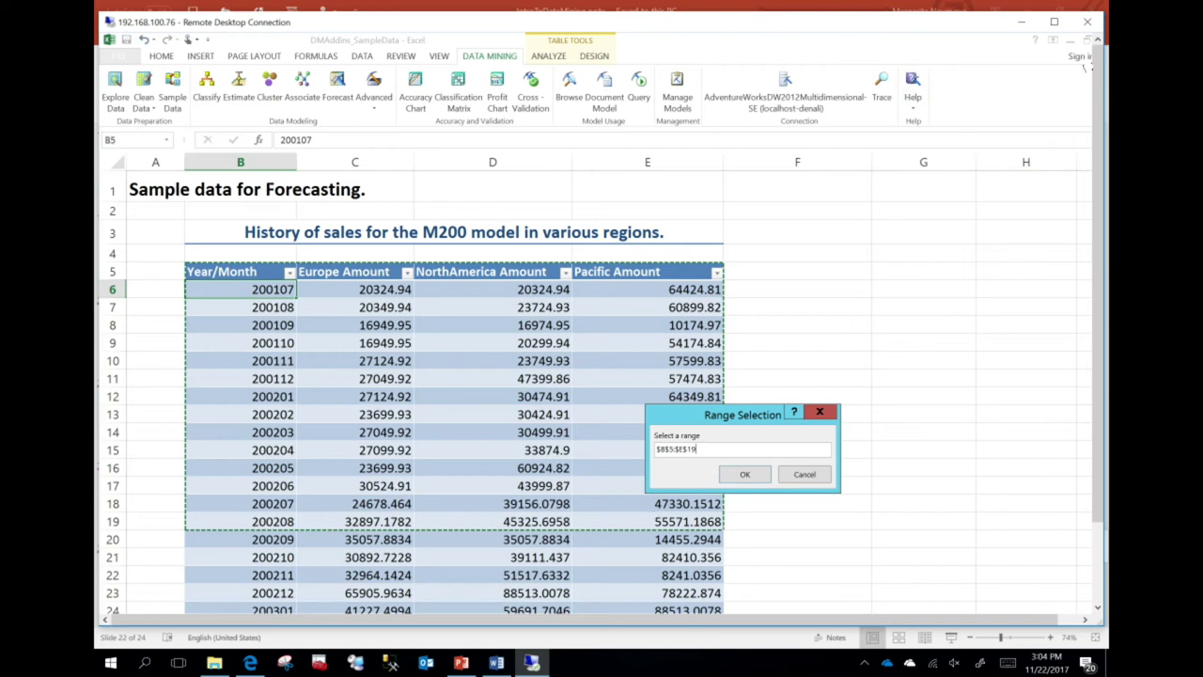
click(1053, 28)
drag(225, 240, 694, 573)
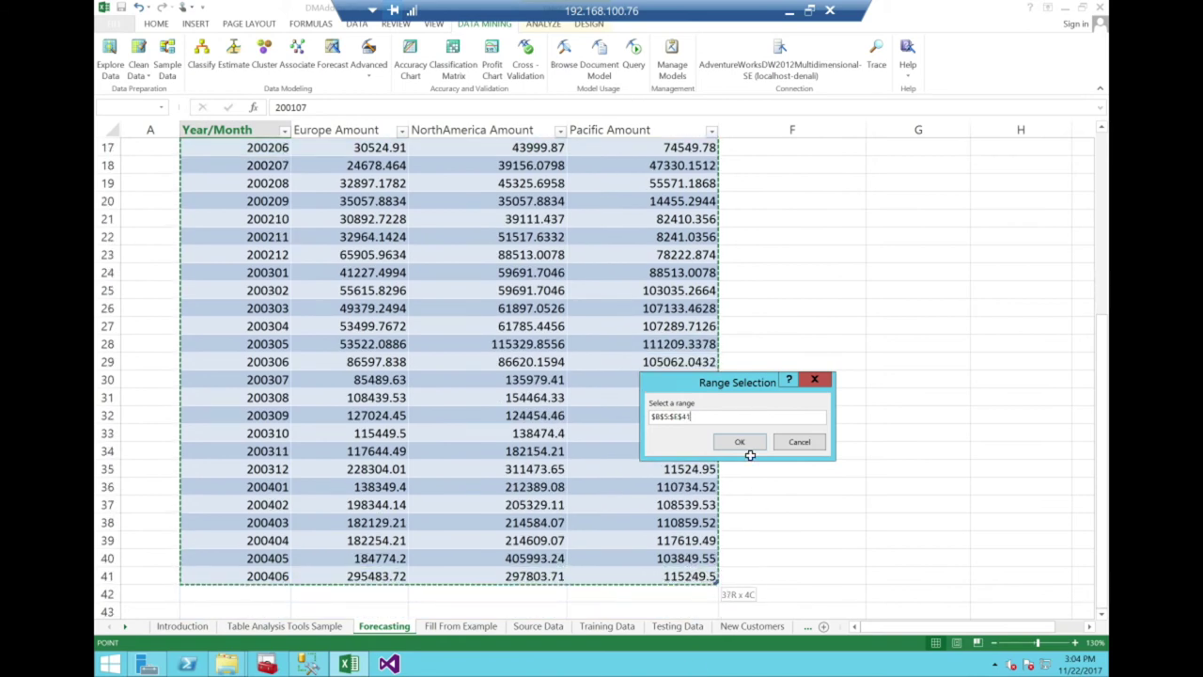
key(Return)
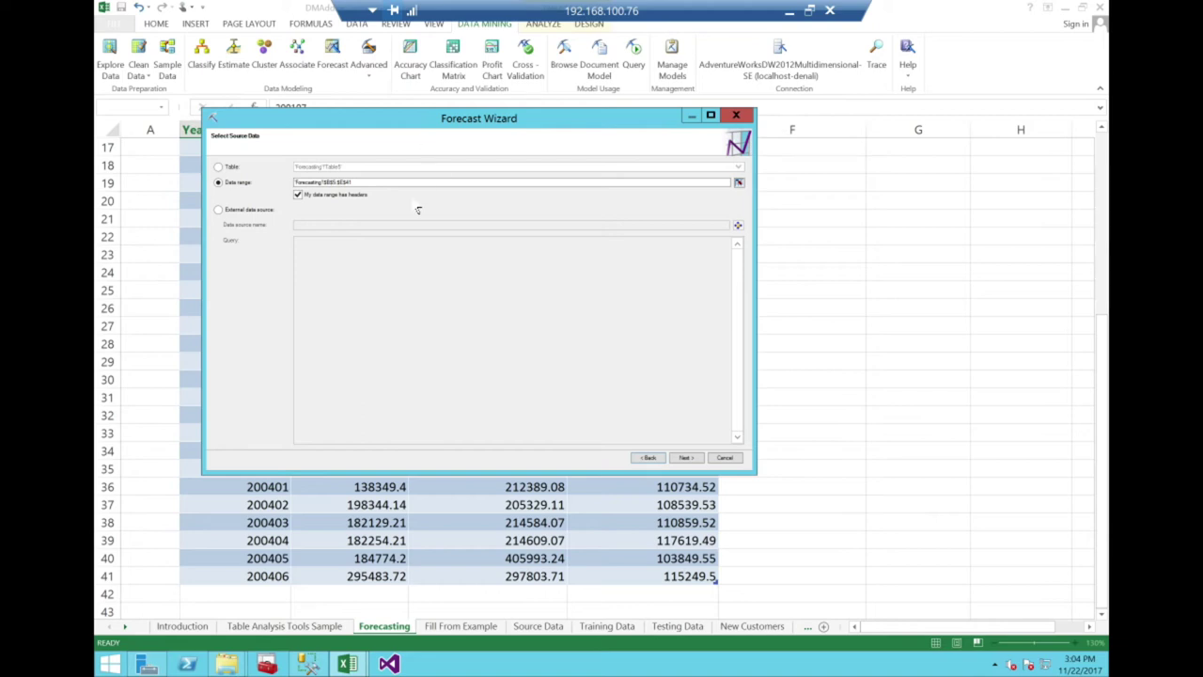
- Build the forecast model with Year_Month as the time stamp, keeping the default columns, names and options
click(687, 459)
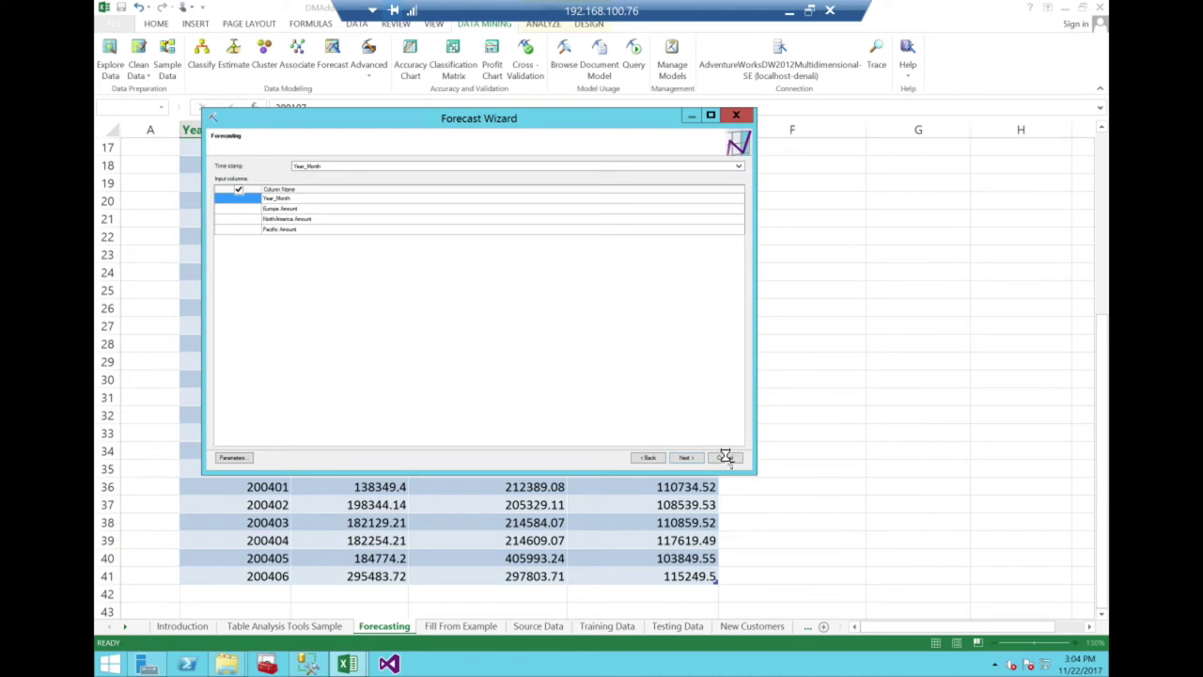
click(694, 460)
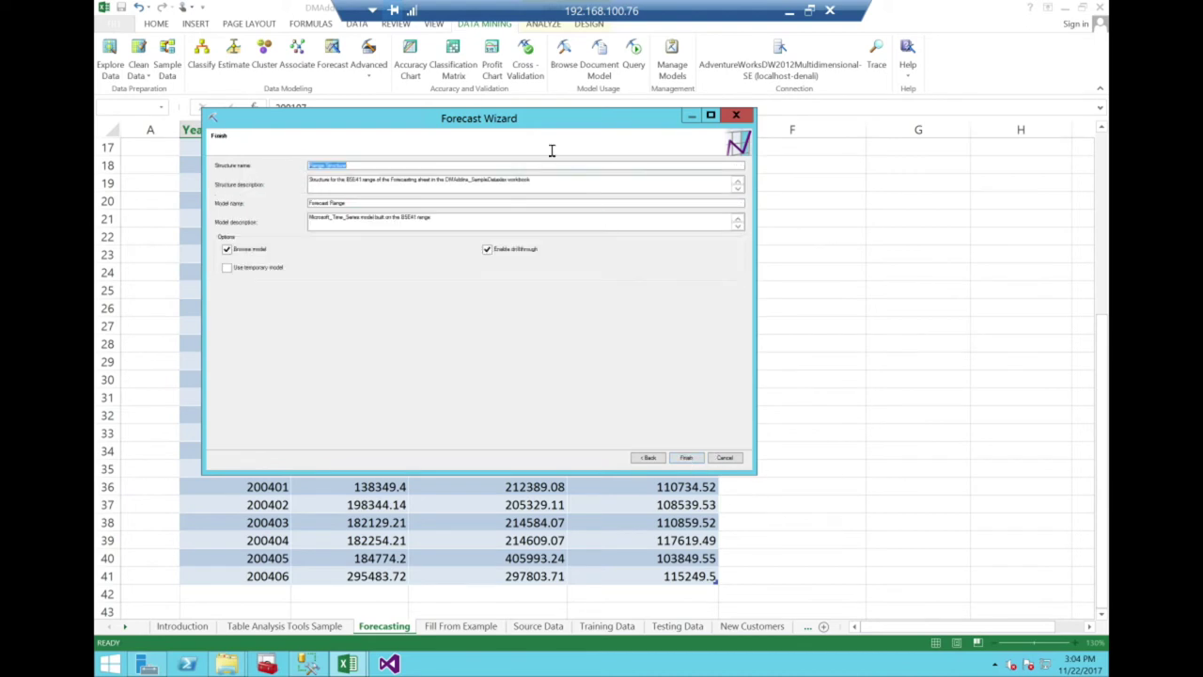
click(686, 458)
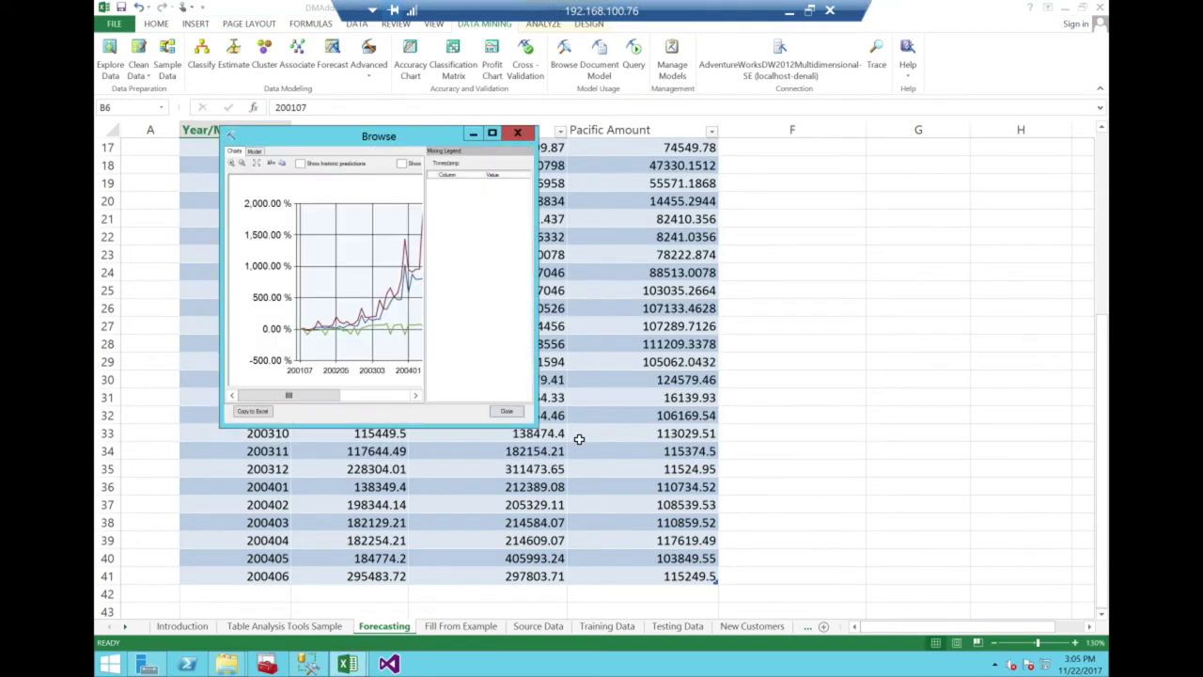
- Enlarge the model browser, examine the predicted sections of the Europe, NorthAmerica and Pacific sales curves, and close the browser
drag(527, 425, 996, 494)
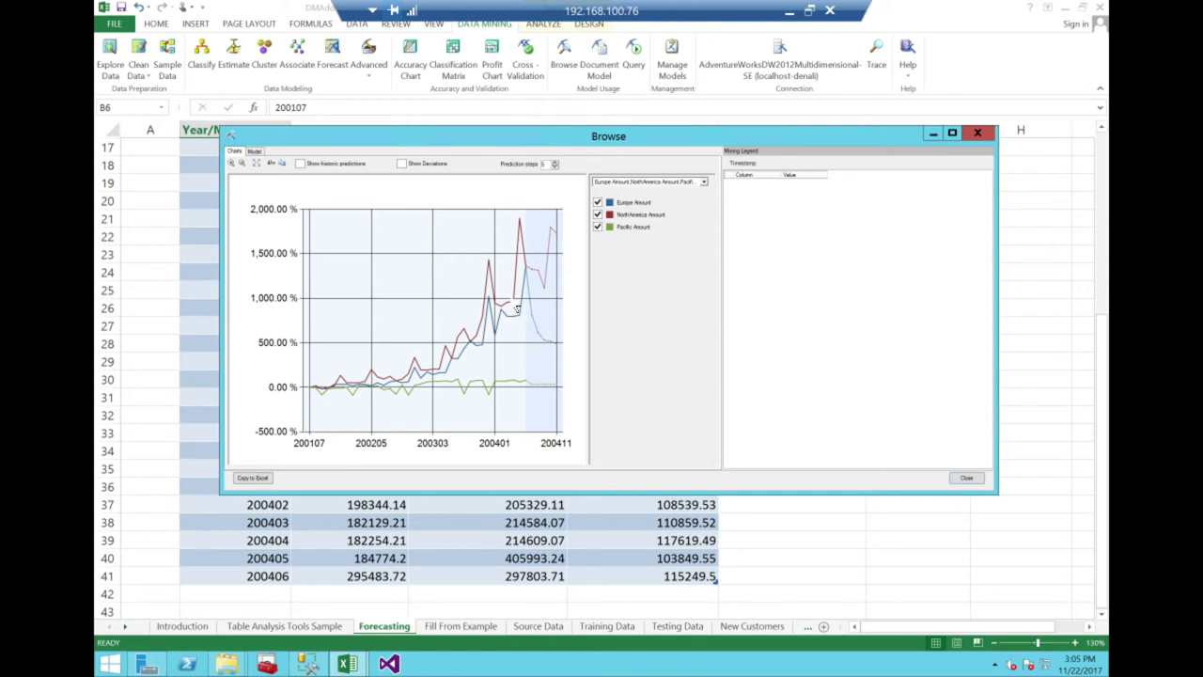
click(809, 10)
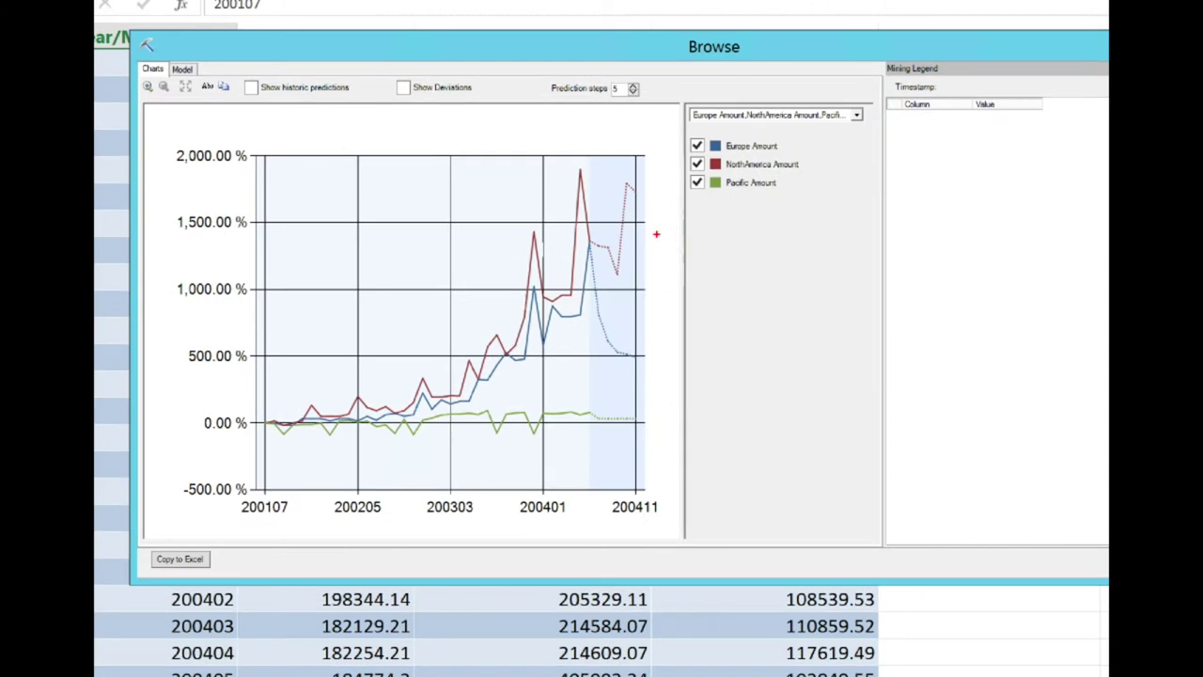
mouse_move(585, 171)
mouse_down()
mouse_move(652, 251)
mouse_move(645, 273)
mouse_up()
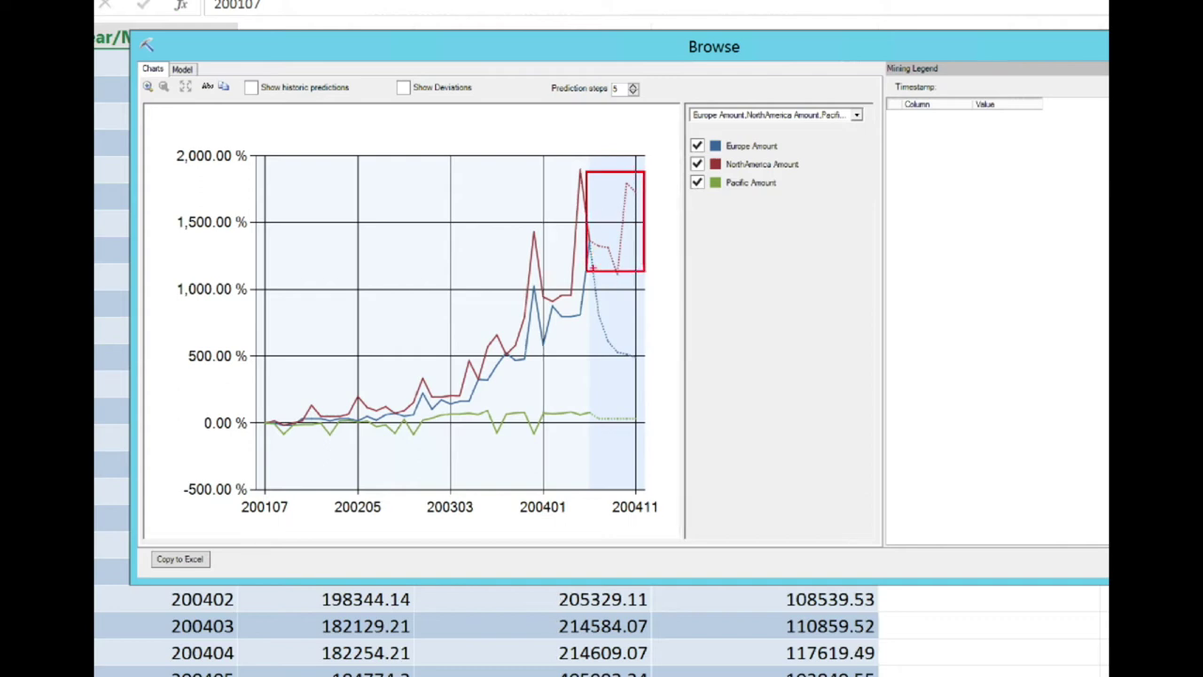
drag(589, 262, 593, 305)
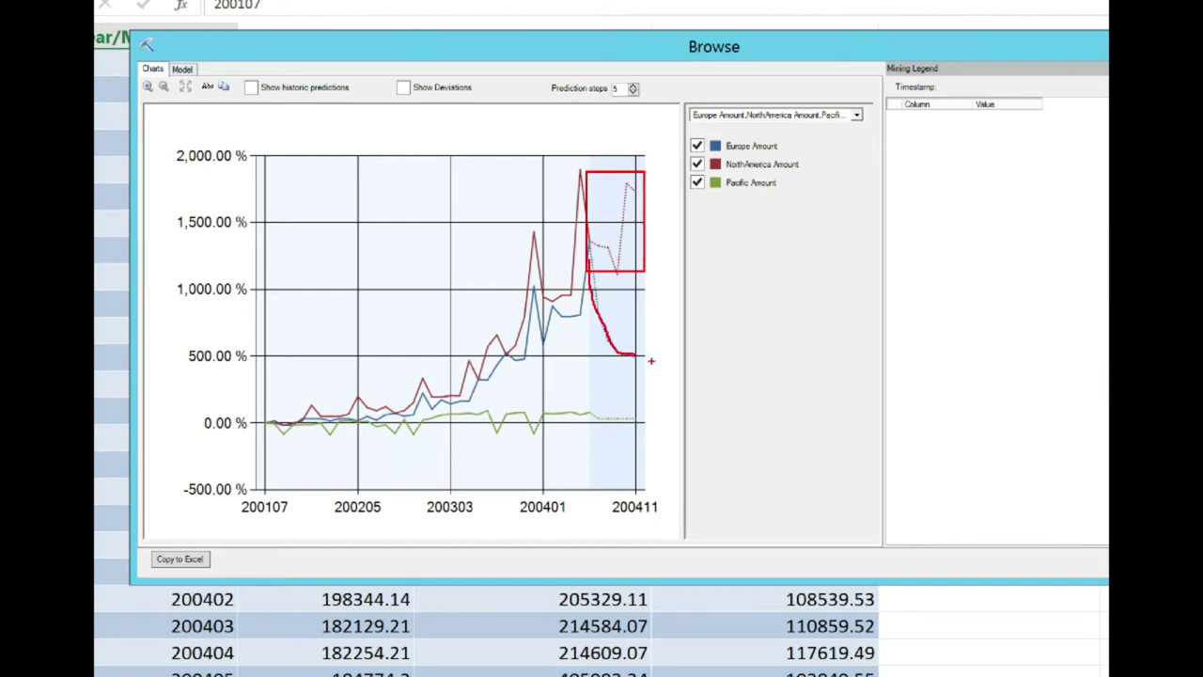
drag(579, 390, 655, 433)
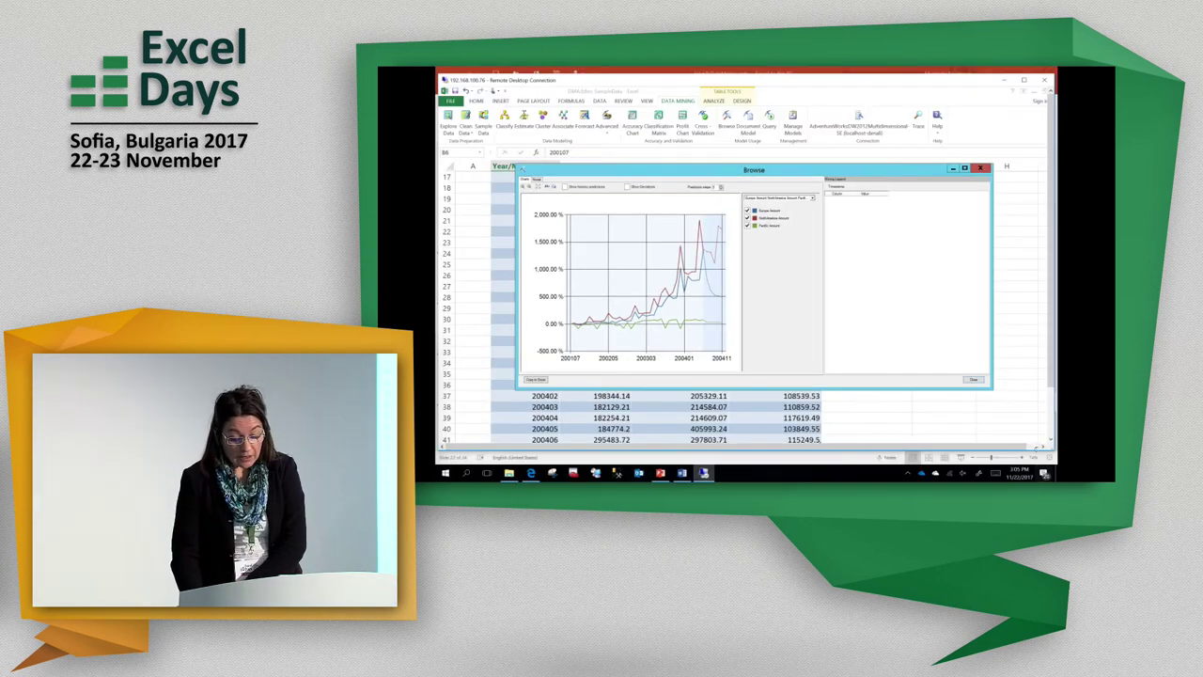
key(Escape)
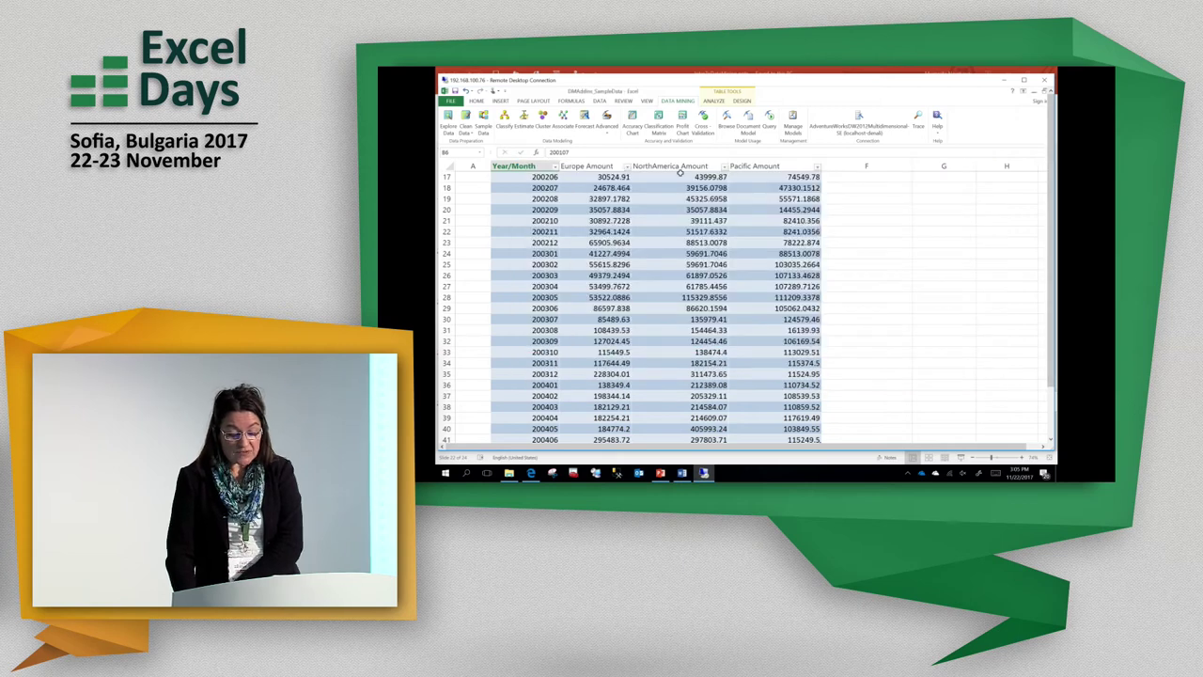